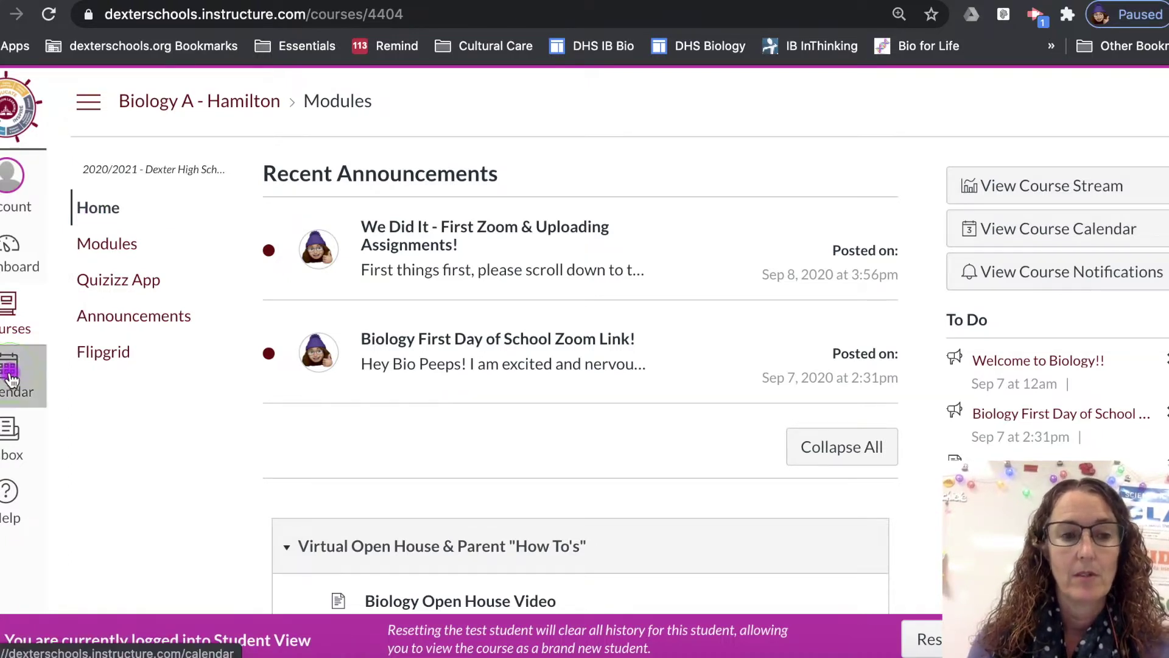
- Open the Canvas calendar, try Week and Month views, then switch to Agenda view
{"action": "left_click", "coordinate": [11, 376]}
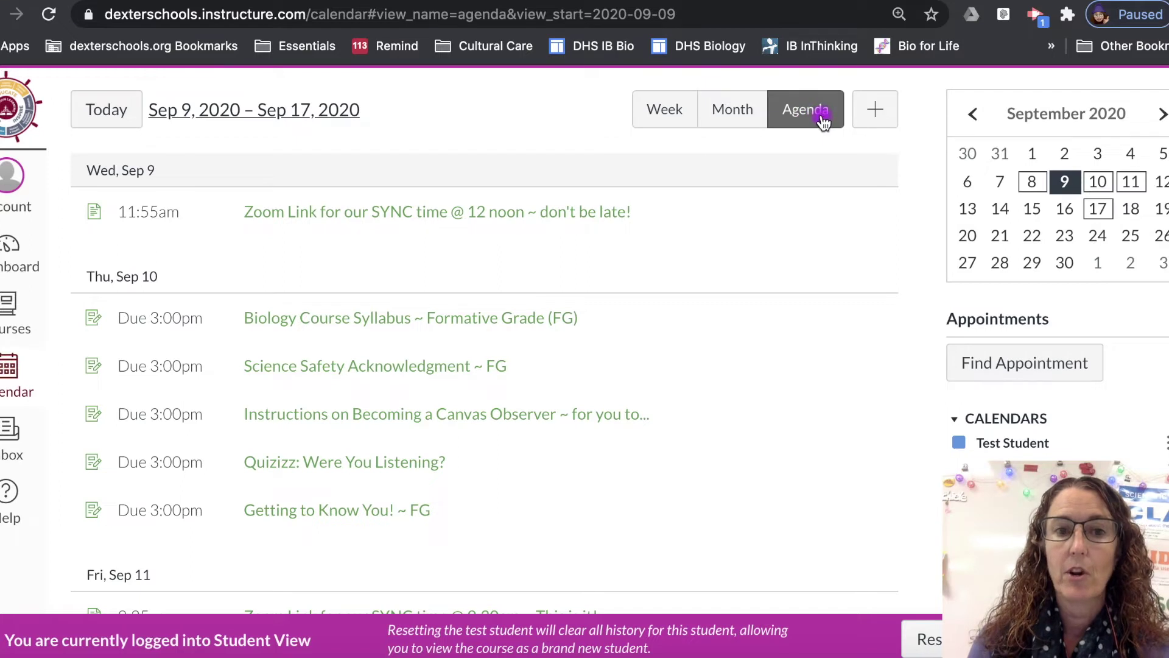
{"action": "left_click", "coordinate": [655, 117]}
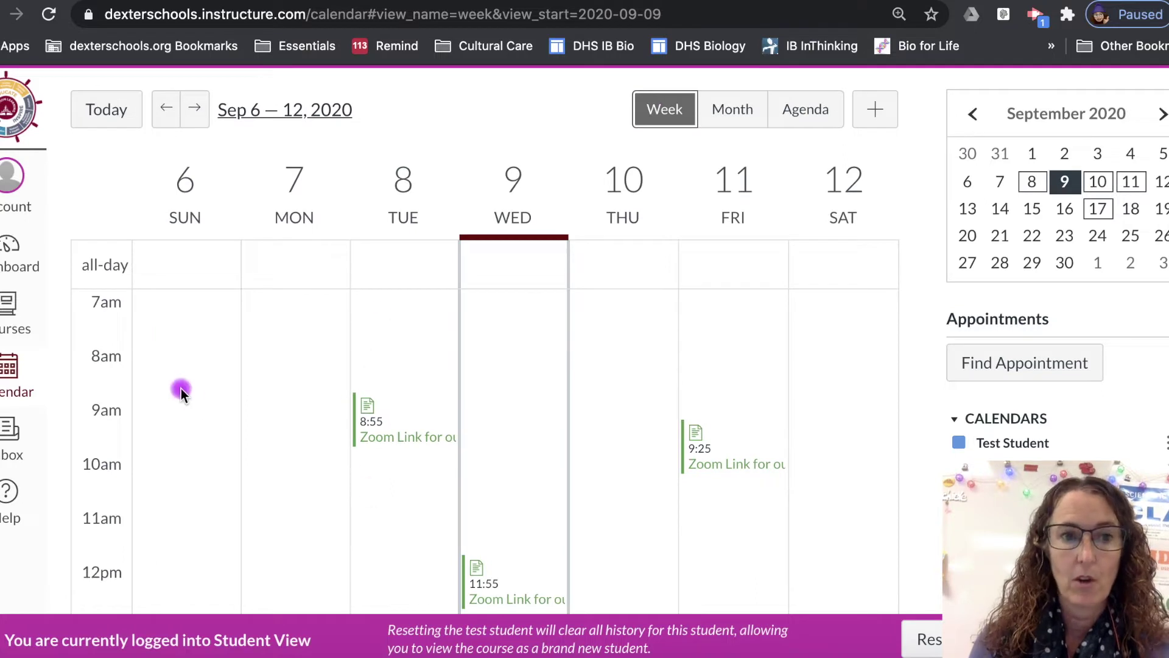
{"action": "left_click", "coordinate": [737, 111]}
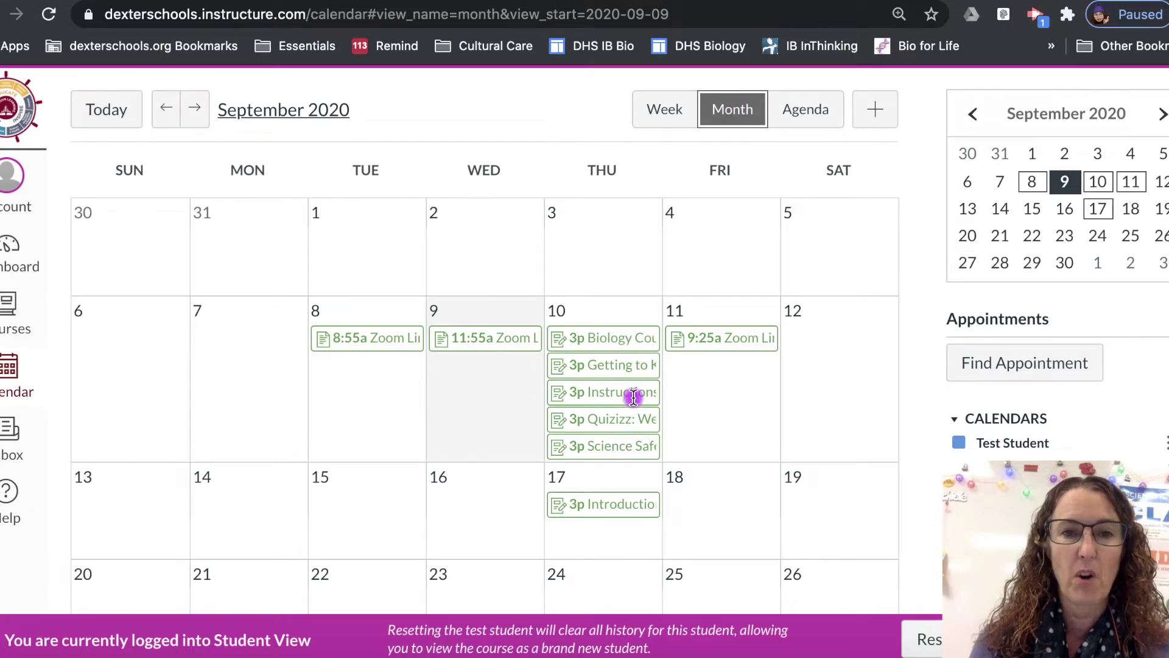
{"action": "left_click", "coordinate": [811, 110]}
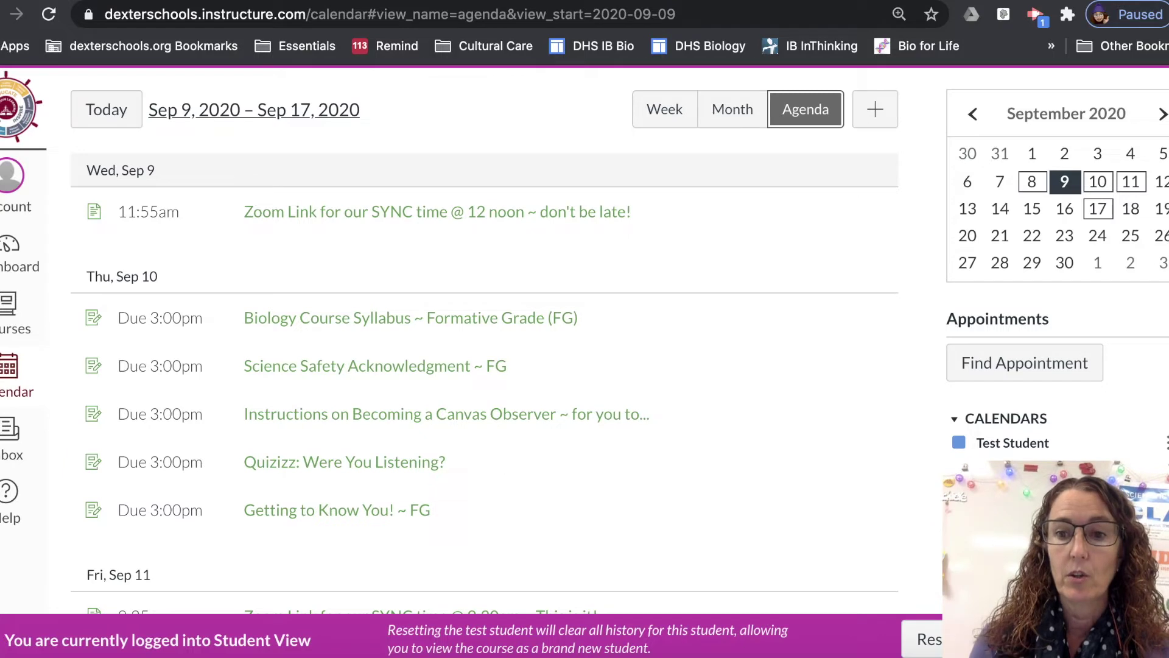
- Change the course calendar colour from green to pink (magenta)
{"action": "left_click", "coordinate": [1166, 443]}
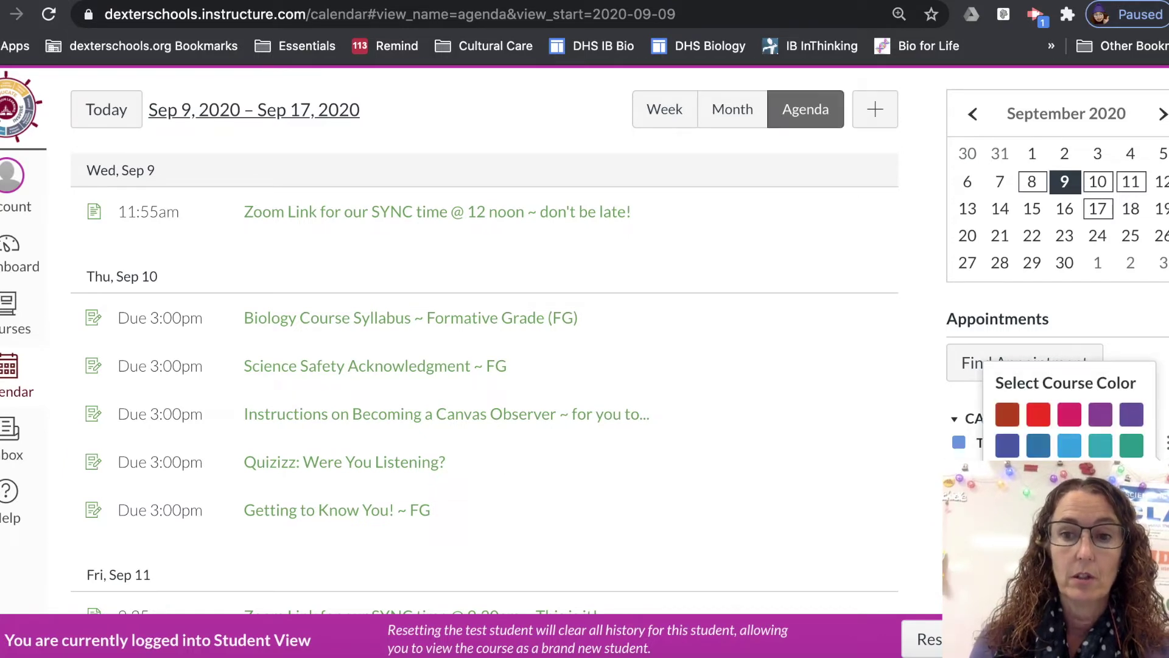
{"action": "left_click", "coordinate": [1069, 414]}
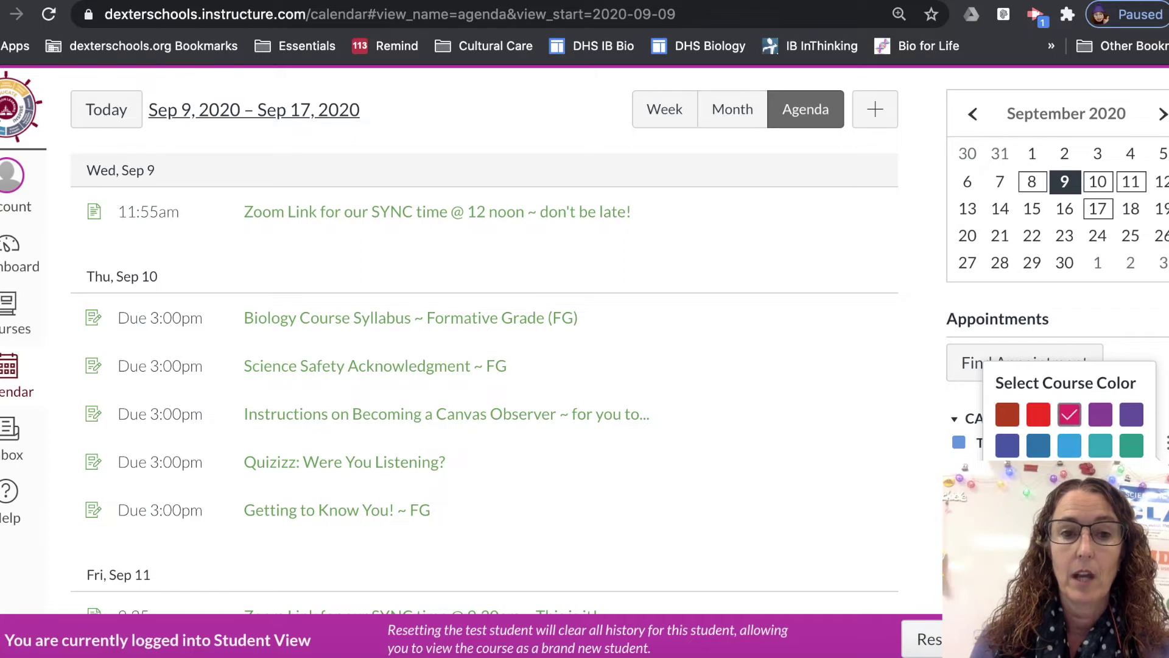
{"action": "key", "text": "Return"}
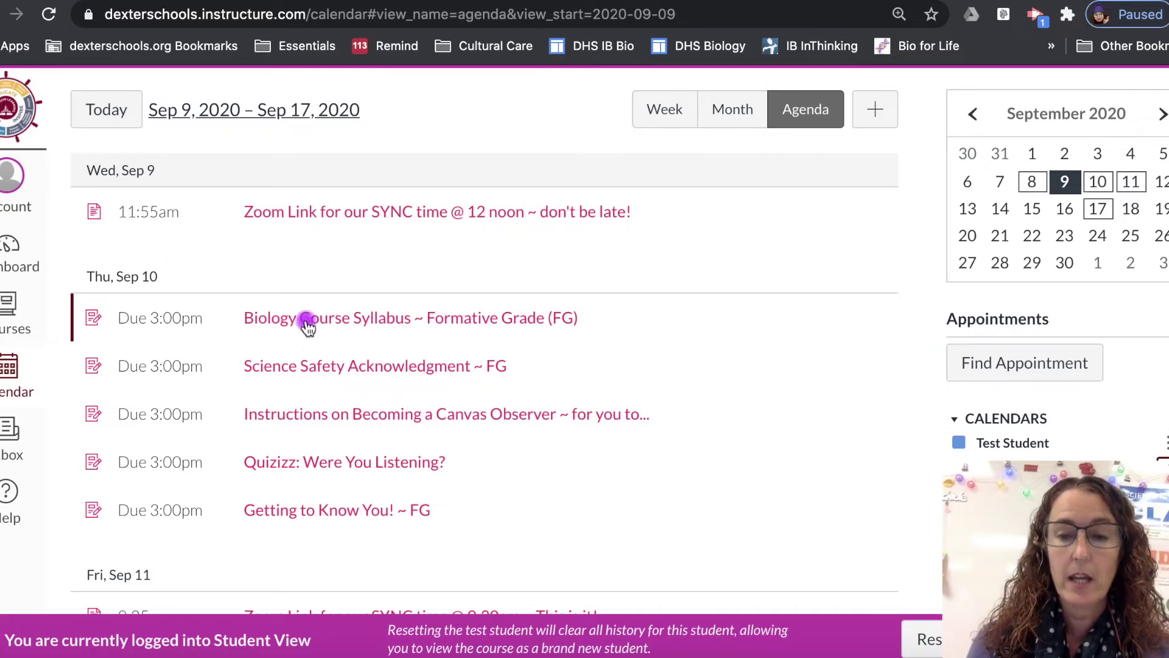
- Find appointments for Biology A - Hamilton and browse the Sep 10 before- and after-school slots
{"action": "left_click", "coordinate": [1012, 370]}
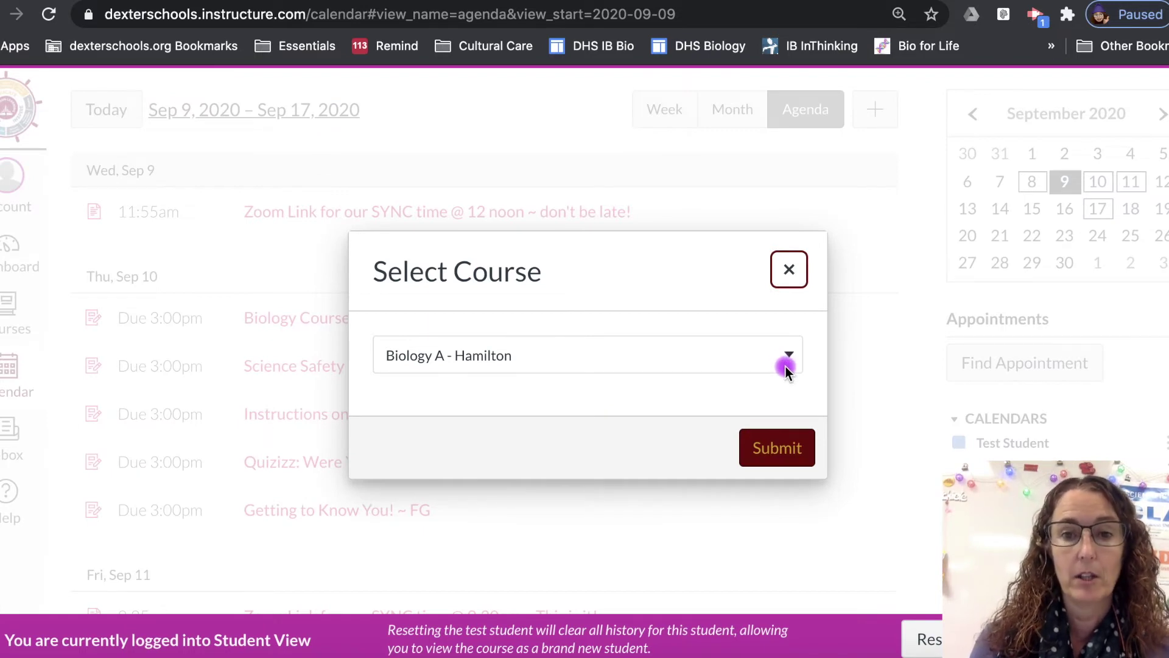
{"action": "left_click", "coordinate": [775, 453]}
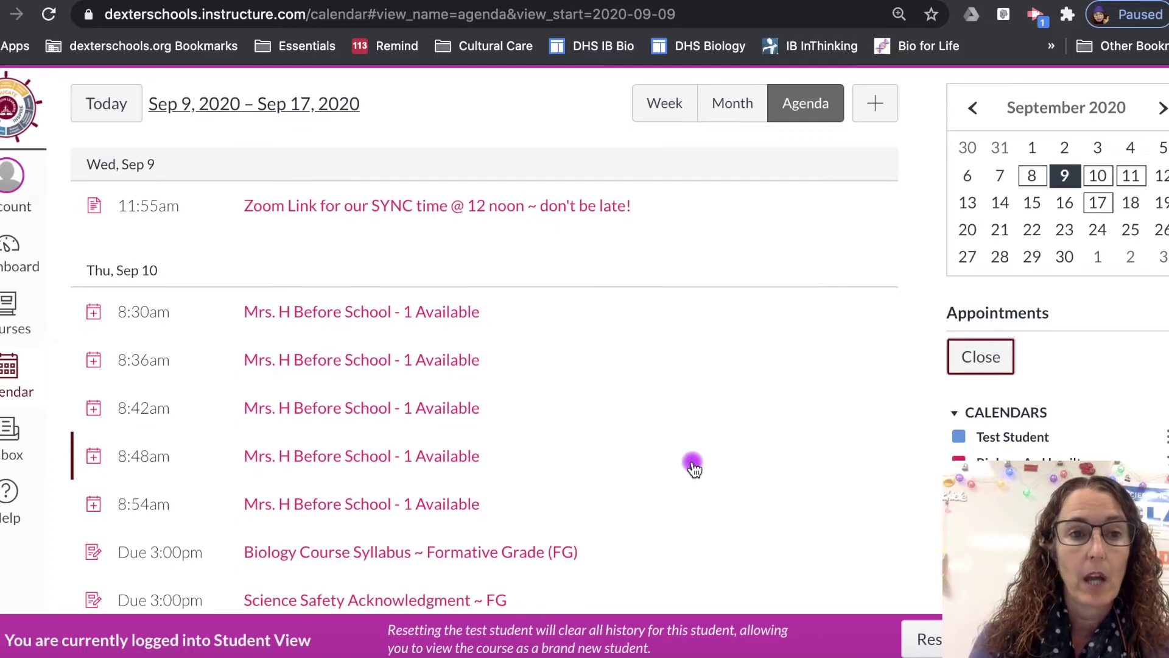
{"action": "scroll", "coordinate": [395, 378], "scroll_direction": "down", "scroll_amount": 2}
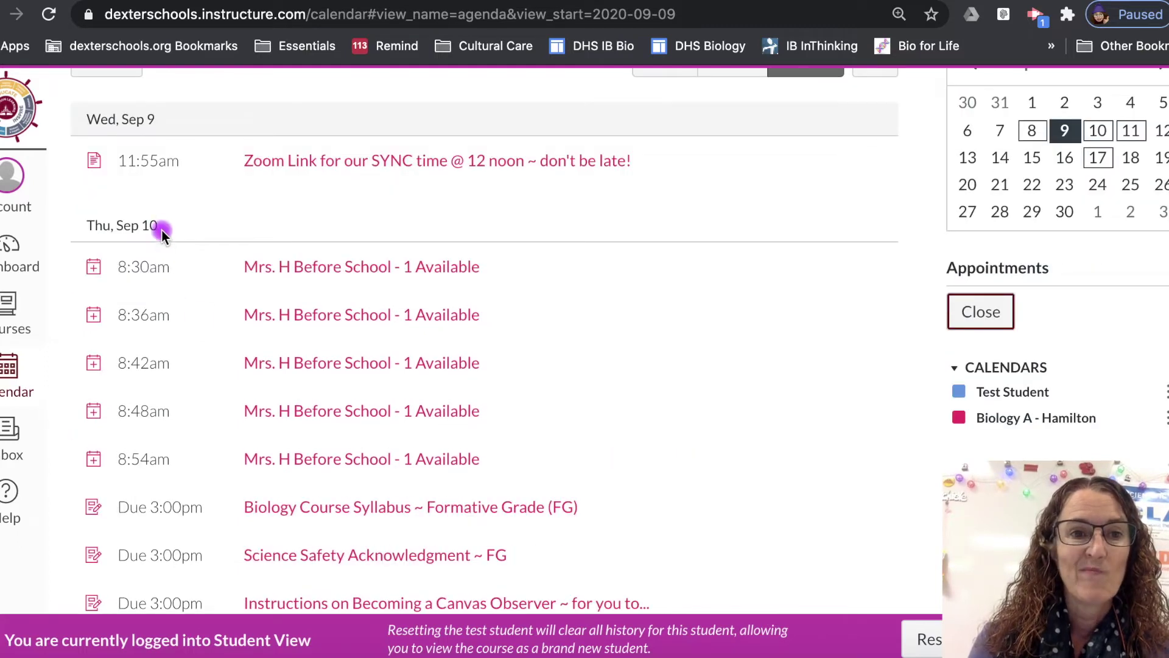
{"action": "scroll", "coordinate": [182, 373], "scroll_direction": "down", "scroll_amount": 1}
{"action": "scroll", "coordinate": [182, 375], "scroll_direction": "down", "scroll_amount": 4}
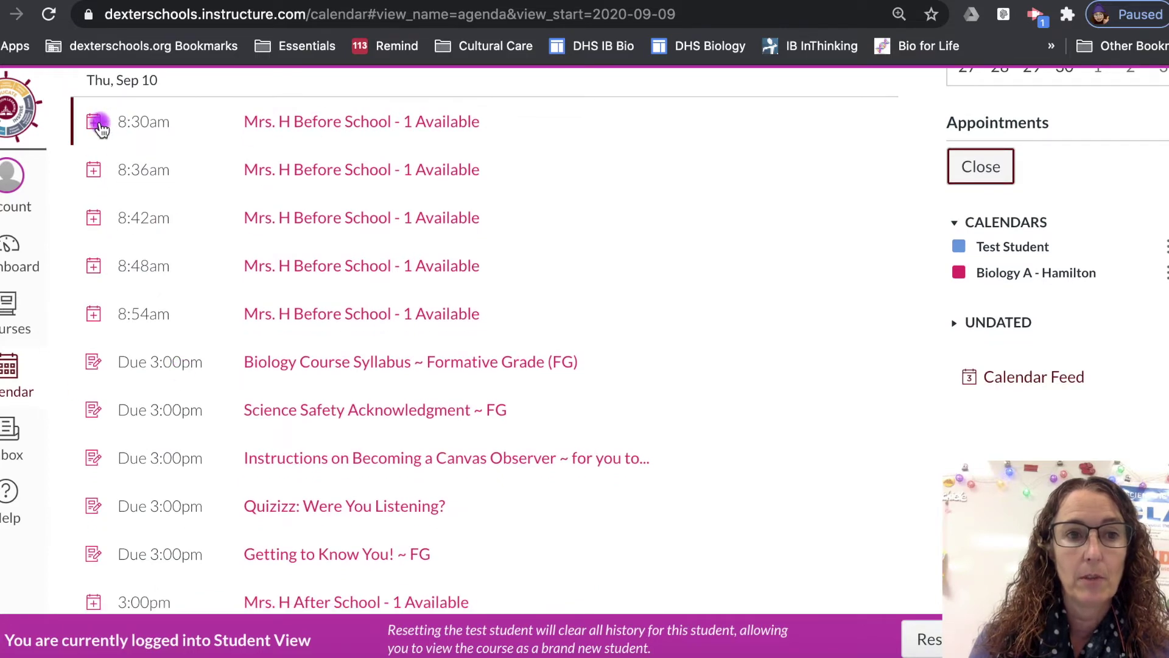
{"action": "scroll", "coordinate": [93, 323], "scroll_direction": "down", "scroll_amount": 3}
{"action": "scroll", "coordinate": [95, 331], "scroll_direction": "down", "scroll_amount": 6}
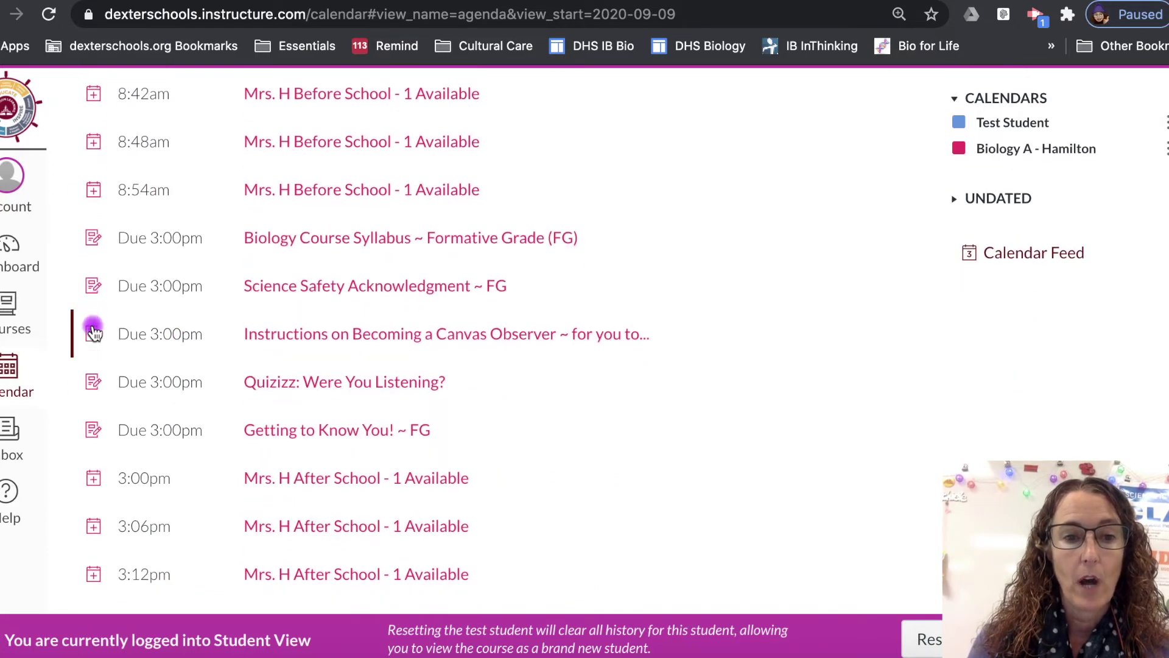
{"action": "scroll", "coordinate": [94, 330], "scroll_direction": "up", "scroll_amount": 12}
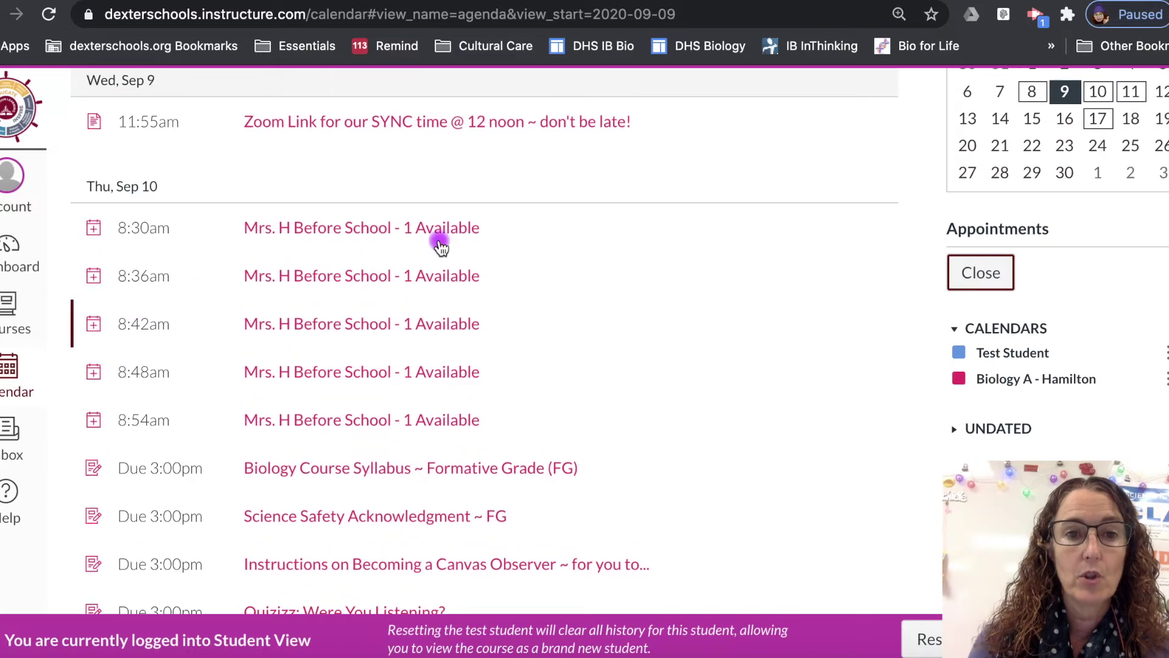
{"action": "scroll", "coordinate": [438, 235], "scroll_direction": "up", "scroll_amount": 3}
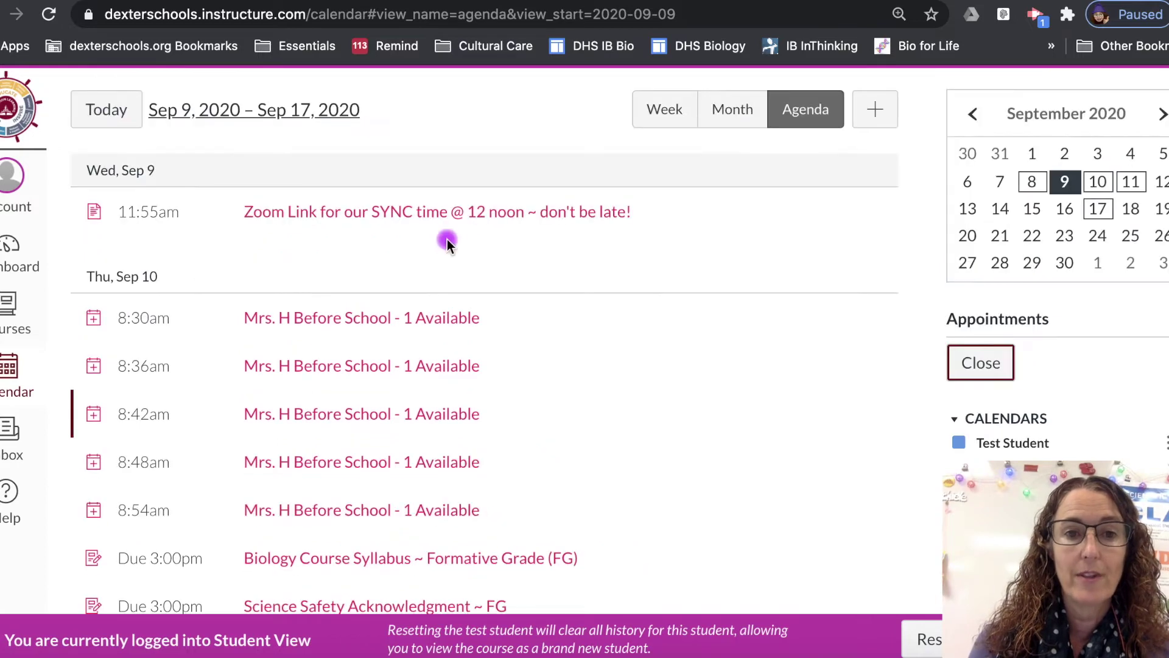
- Open the details of the 8:30am Sep 10 before-school slot
{"action": "left_click", "coordinate": [421, 328]}
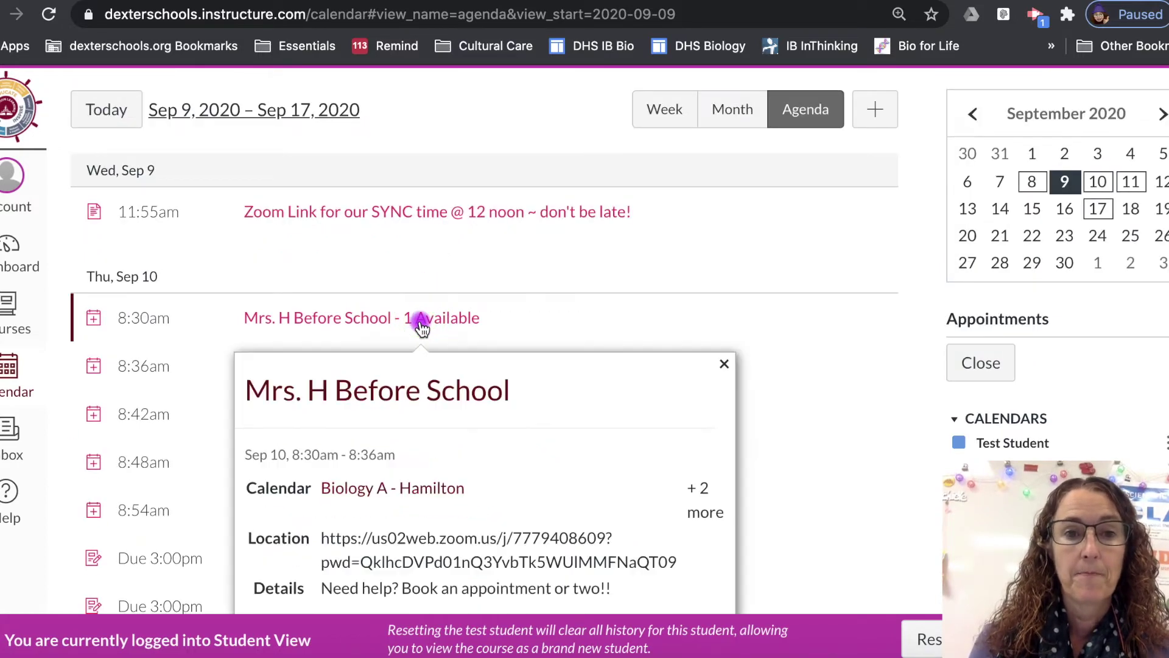
{"action": "scroll", "coordinate": [481, 397], "scroll_direction": "down", "scroll_amount": 5}
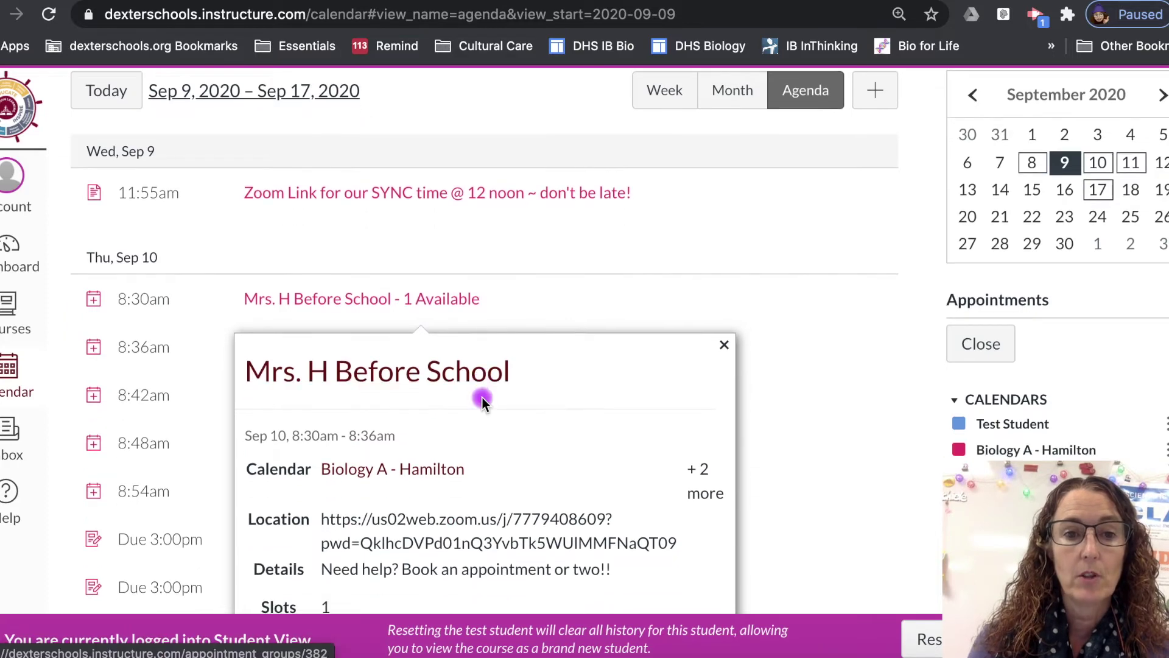
{"action": "scroll", "coordinate": [481, 397], "scroll_direction": "down", "scroll_amount": 3}
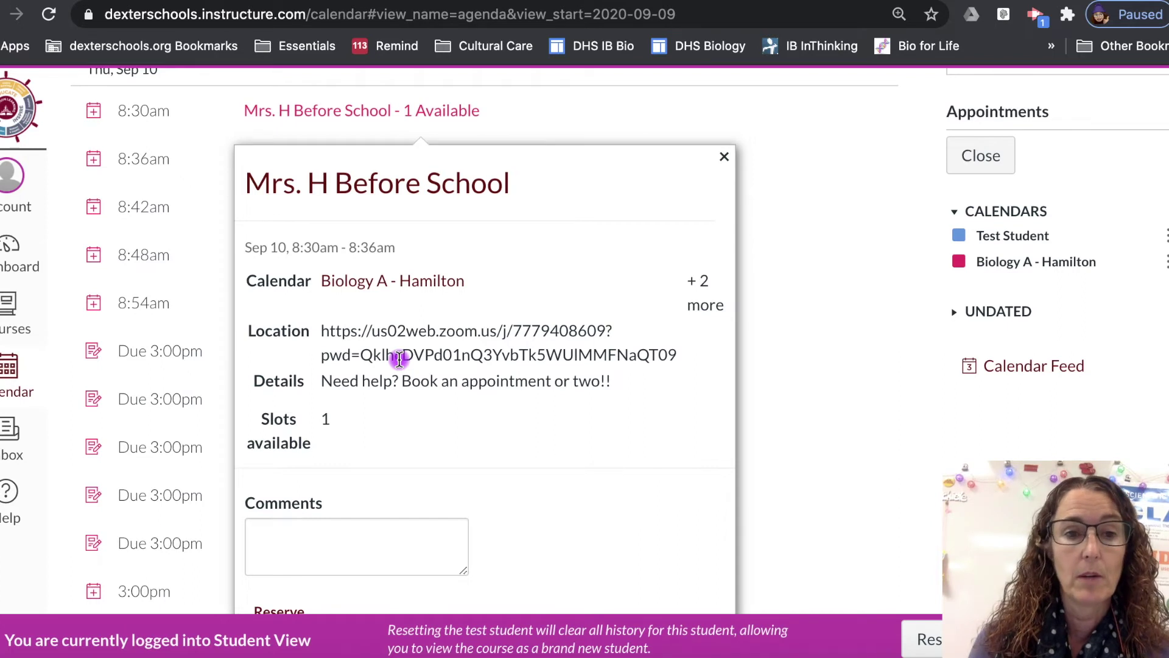
- Enter the comment 'Help on Q4.' in the slot's Comments box
{"action": "left_click", "coordinate": [302, 533]}
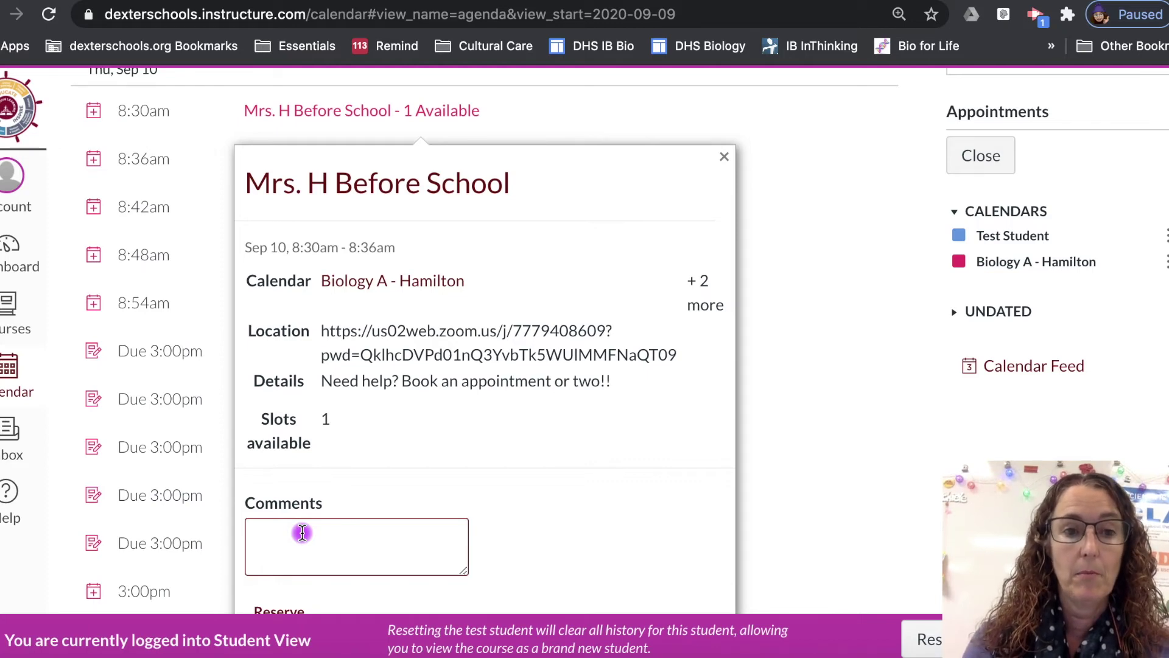
{"action": "type", "text": "HelH"}
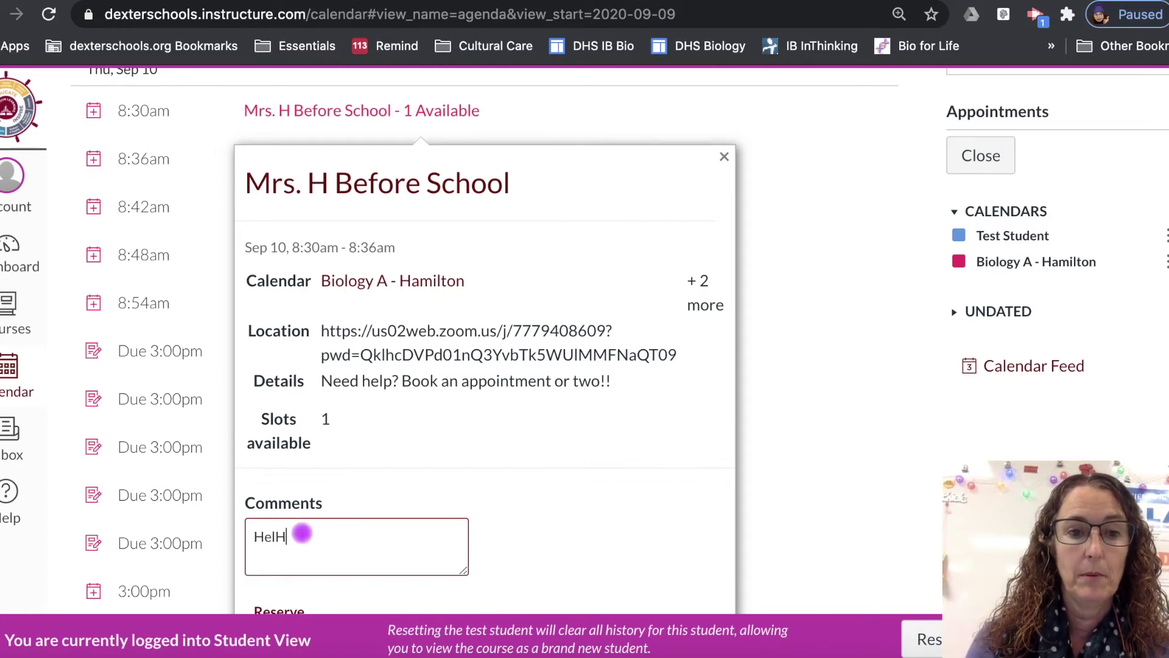
{"action": "key", "text": "BackSpace"}
{"action": "type", "text": "p on Q"}
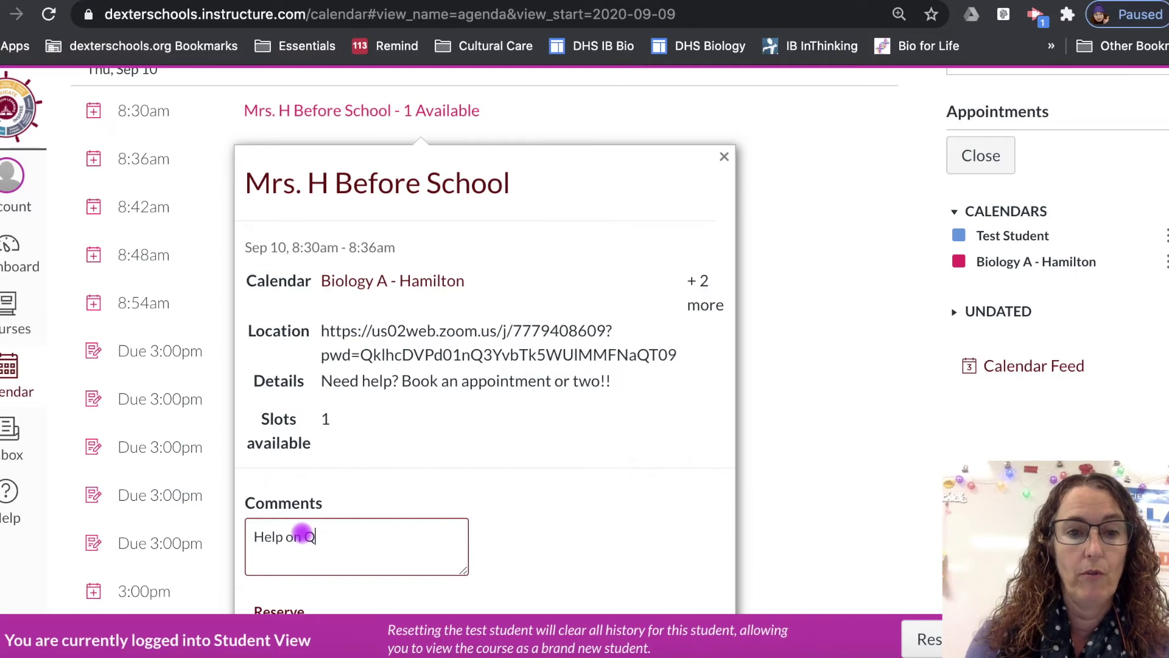
{"action": "type", "text": "4."}
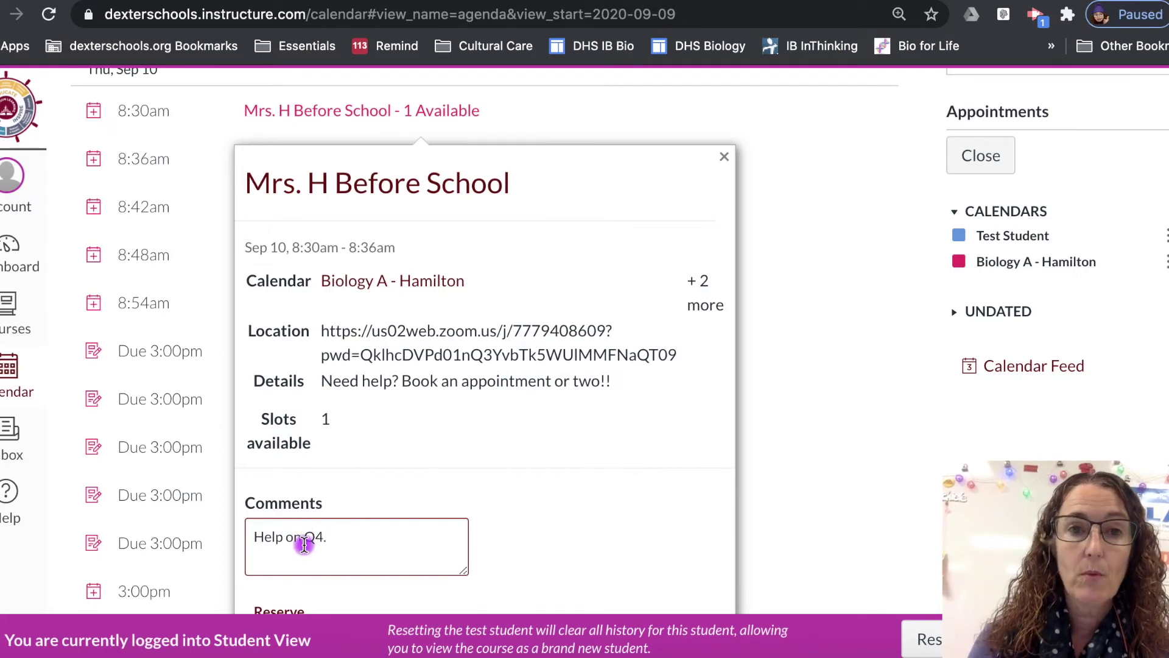
{"action": "scroll", "coordinate": [304, 531], "scroll_direction": "down", "scroll_amount": 3}
{"action": "scroll", "coordinate": [307, 530], "scroll_direction": "down", "scroll_amount": 1}
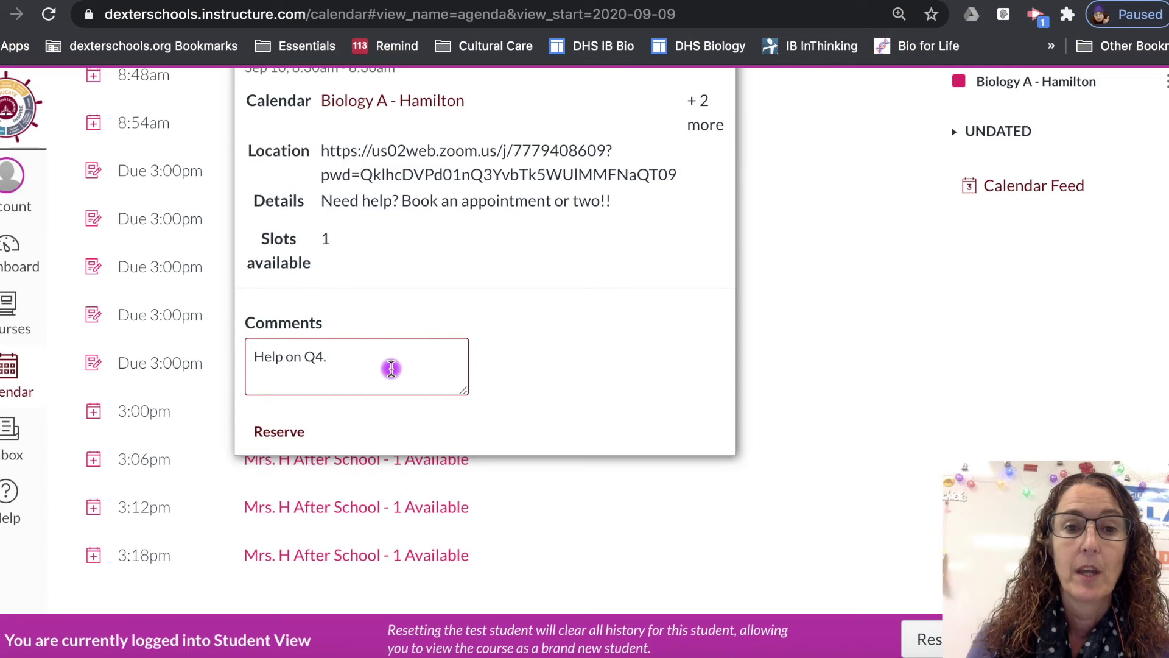
{"action": "scroll", "coordinate": [392, 369], "scroll_direction": "up", "scroll_amount": 4}
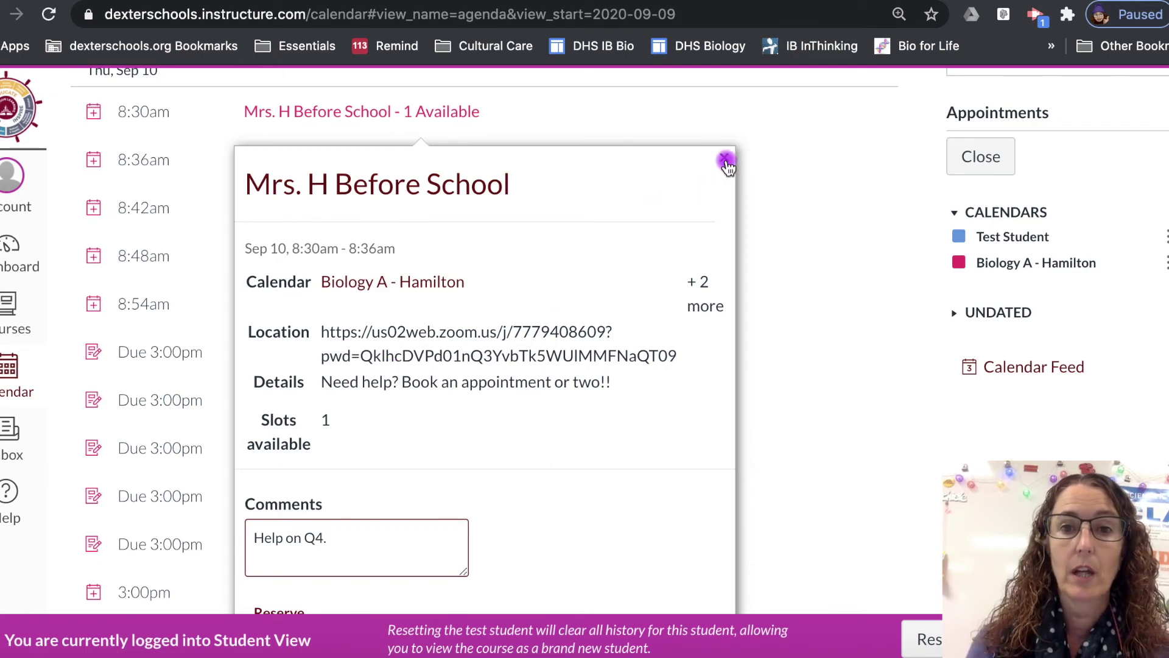
- Close the slot details, hide the appointment slots, and dismiss the reopened Select Course dialog
{"action": "left_click", "coordinate": [724, 159]}
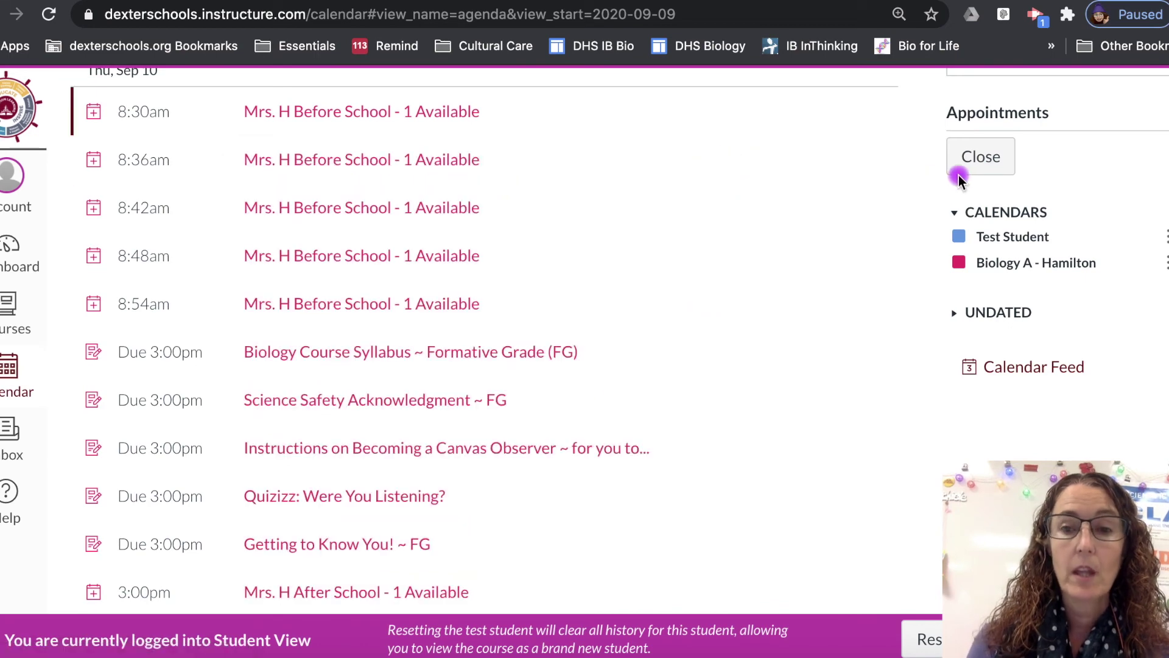
{"action": "scroll", "coordinate": [642, 243], "scroll_direction": "up", "scroll_amount": 3}
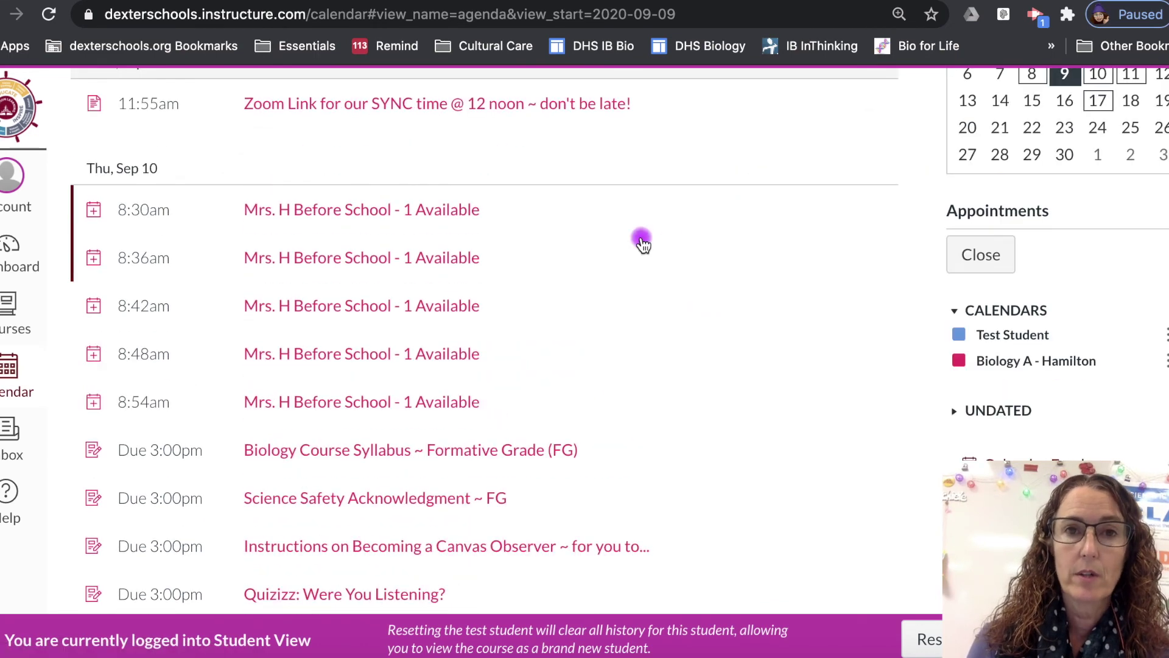
{"action": "scroll", "coordinate": [642, 244], "scroll_direction": "up", "scroll_amount": 1}
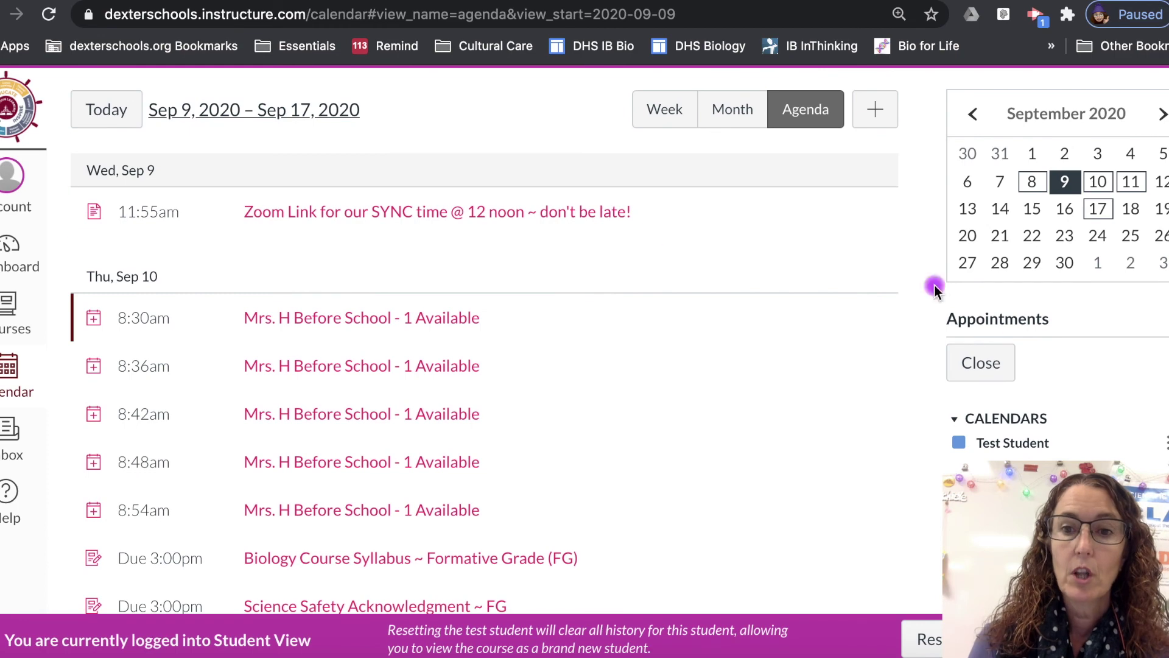
{"action": "left_click", "coordinate": [980, 364]}
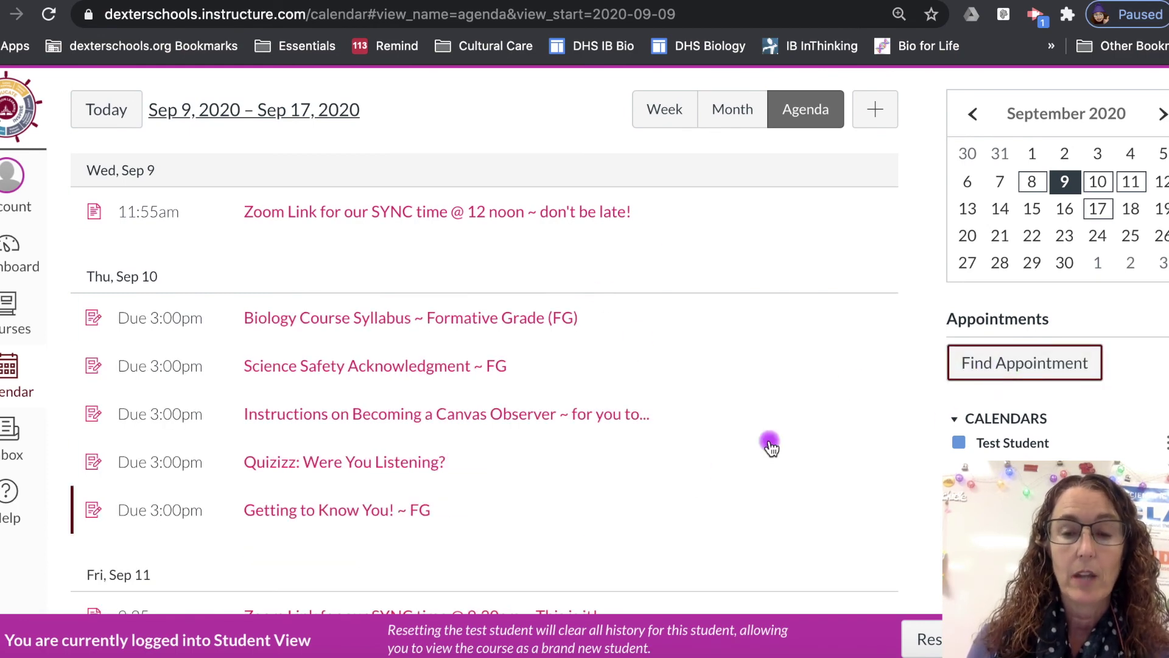
{"action": "left_click", "coordinate": [1021, 364]}
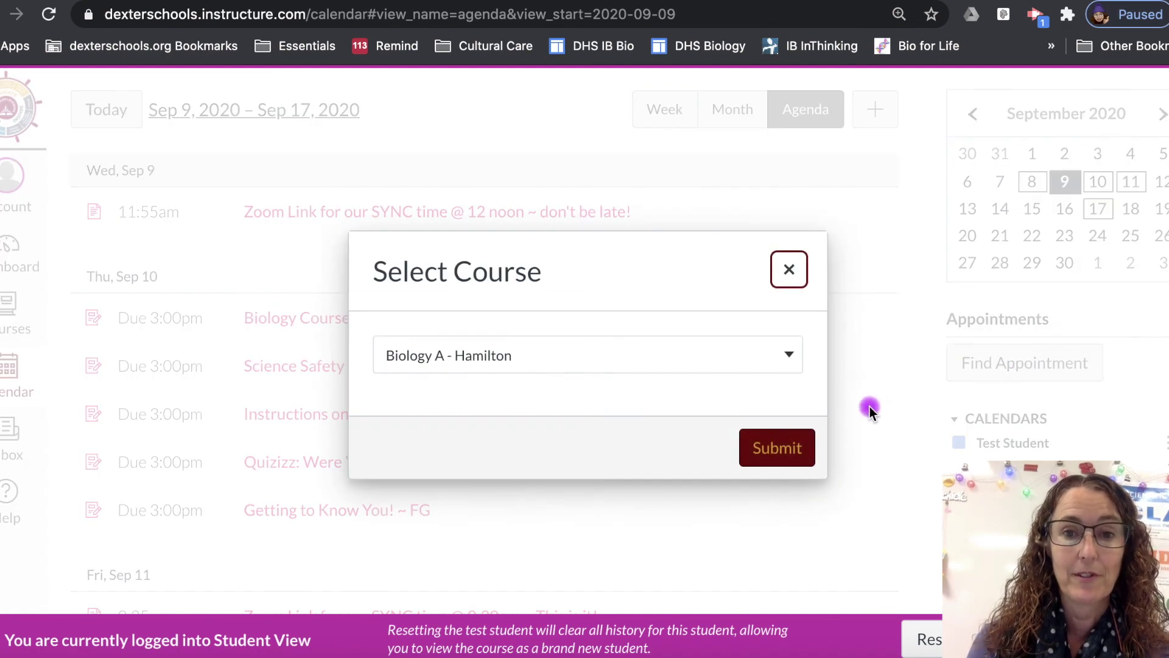
{"action": "left_click", "coordinate": [789, 269]}
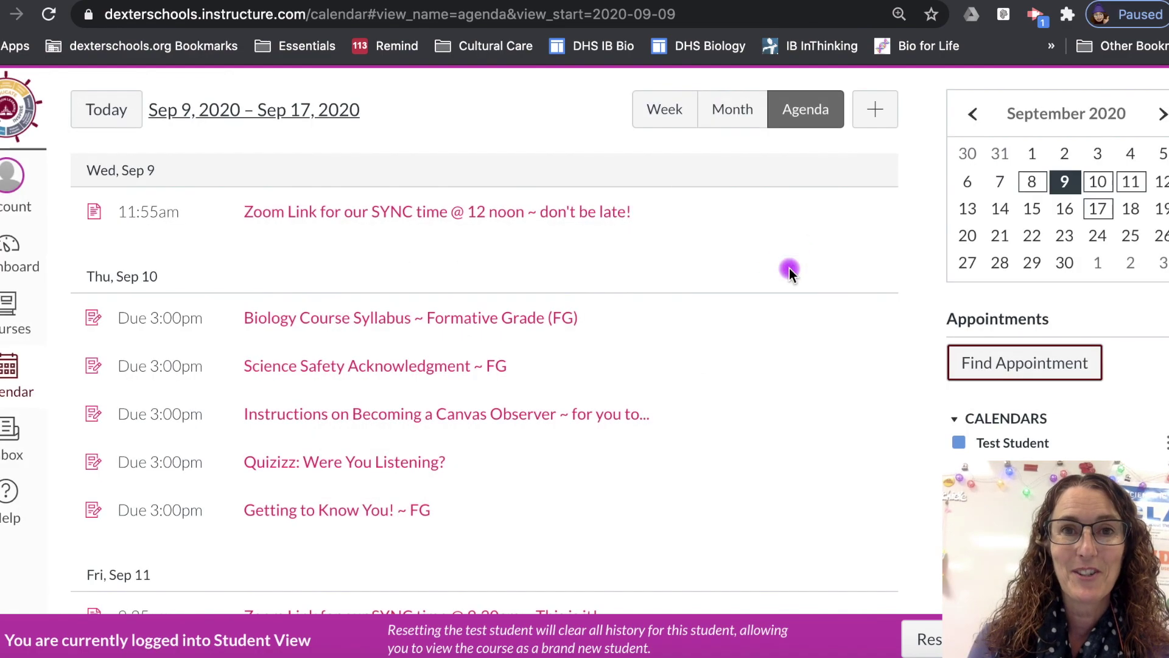